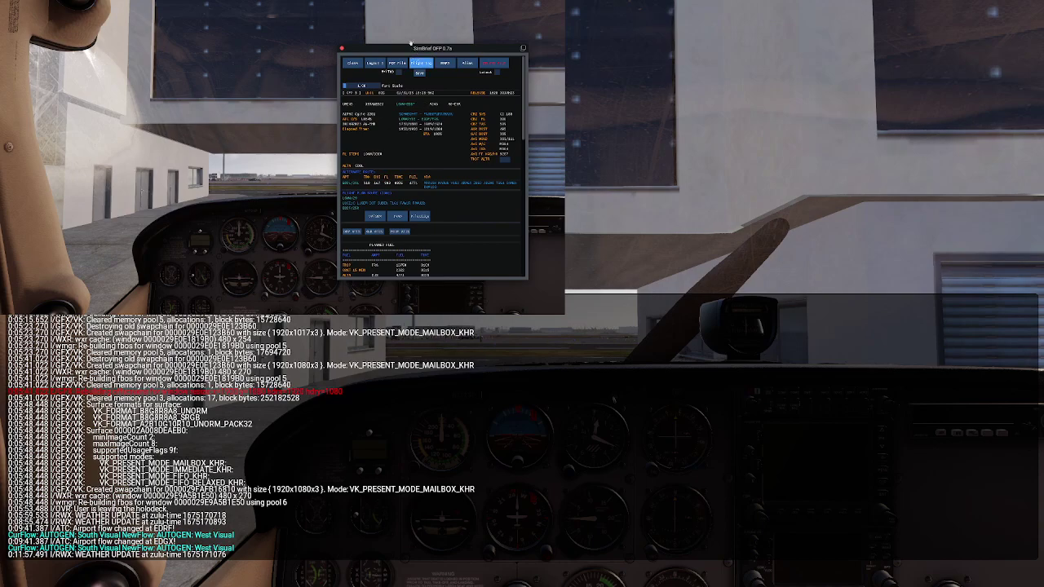
Move the SimBrief OFP window to the top-left, then onto the right-hand monitor to show its full details
mouse_move(412, 45)
mouse_down()
mouse_move(741, 150)
mouse_move(656, 70)
mouse_up()
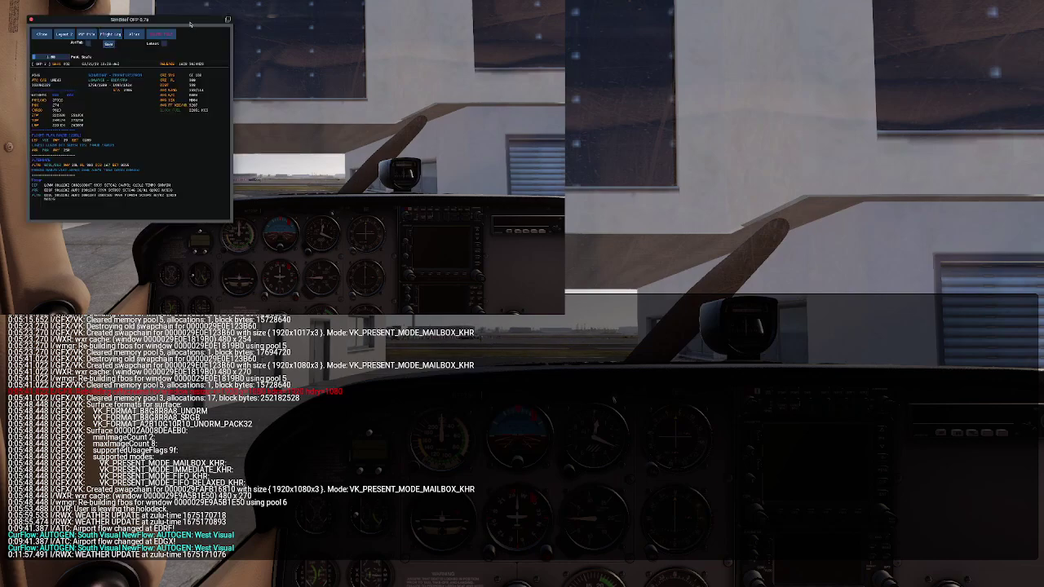
mouse_move(190, 23)
mouse_down()
mouse_move(791, 235)
mouse_move(689, 164)
mouse_up()
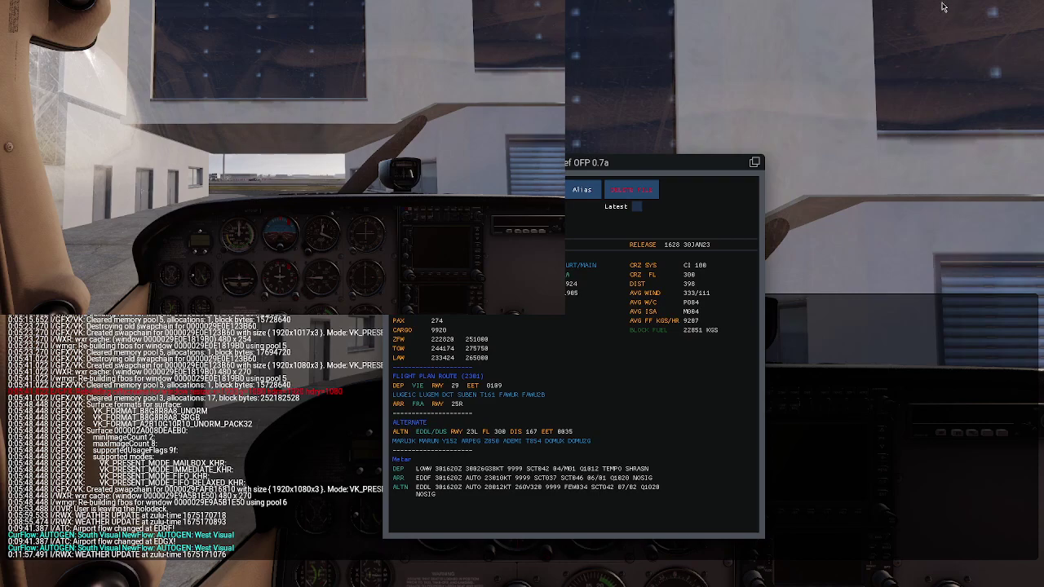
mouse_move(995, 8)
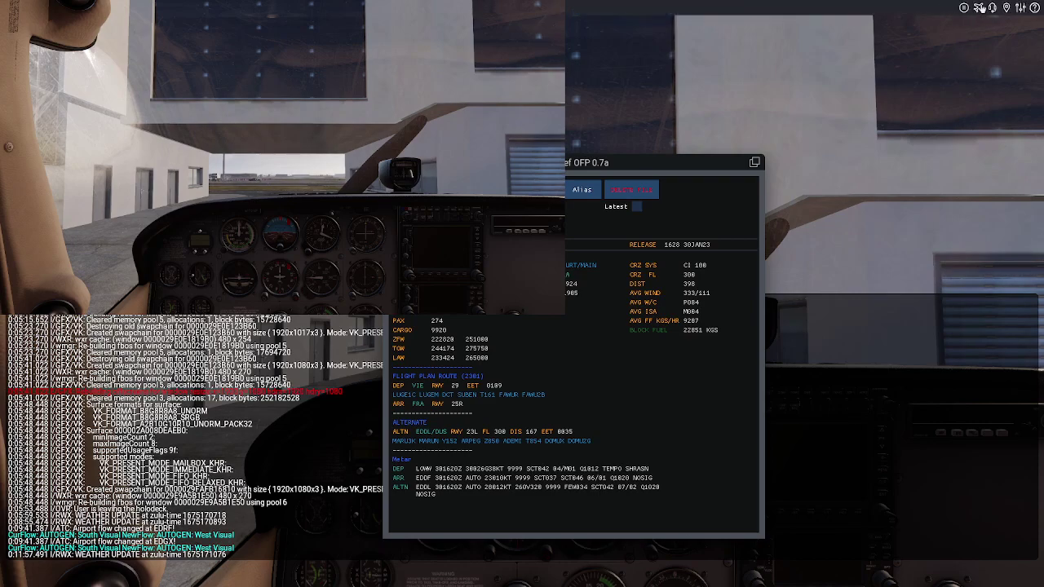
End the Cessna flight and start a new A330 flight at Frankfurt am Main
click(978, 8)
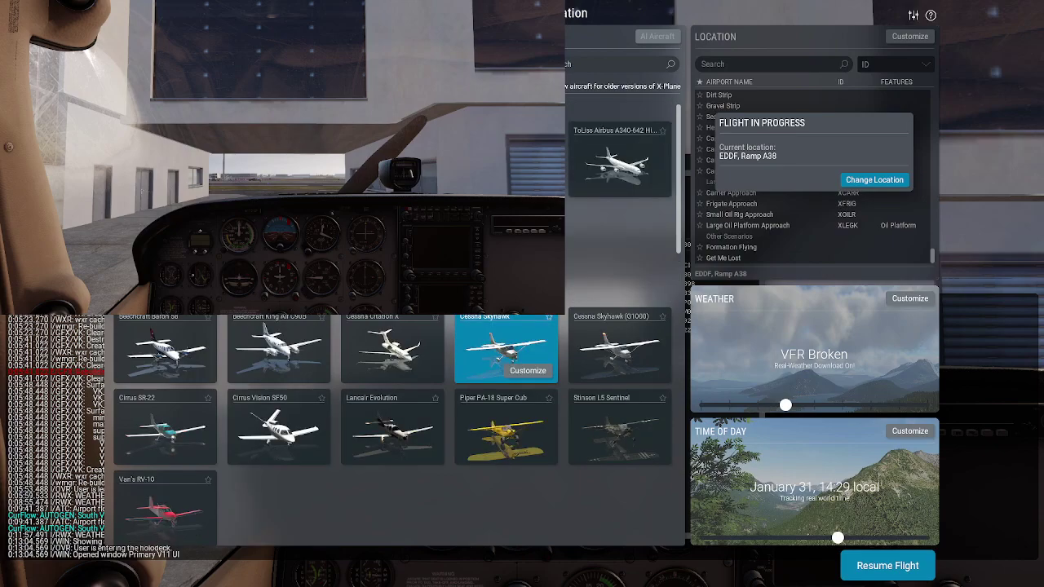
click(874, 180)
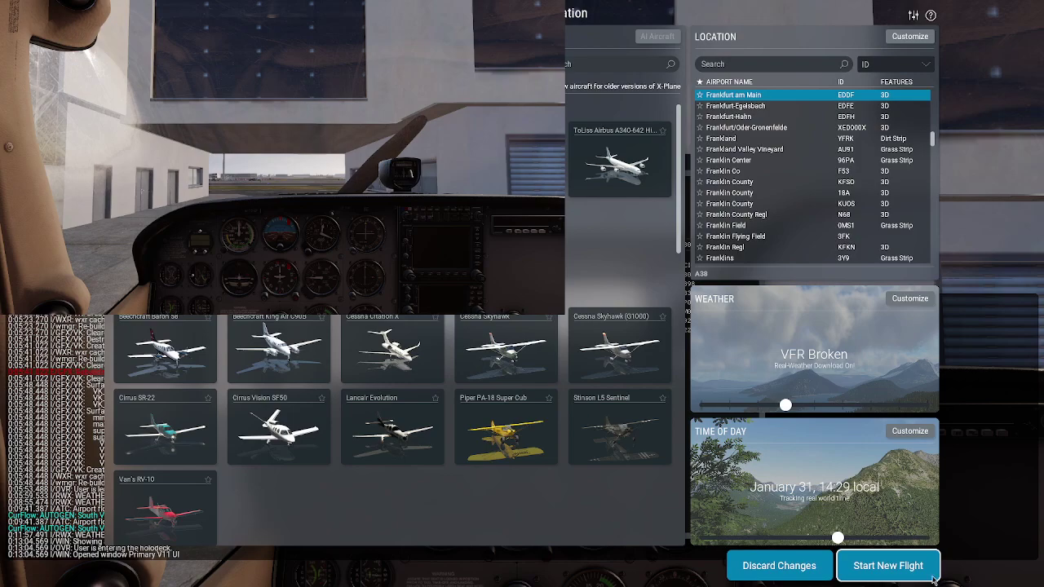
click(881, 569)
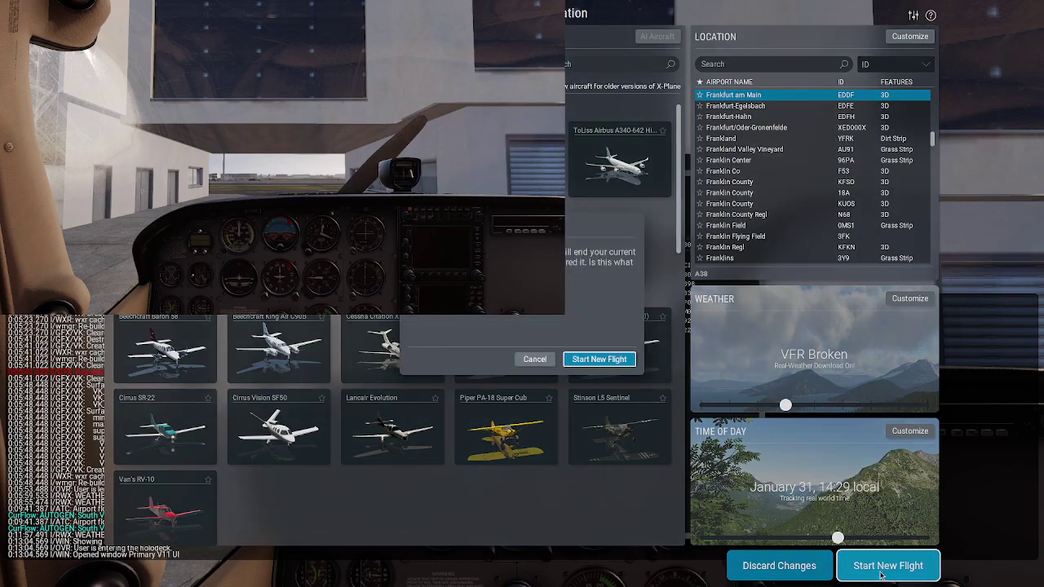
click(594, 360)
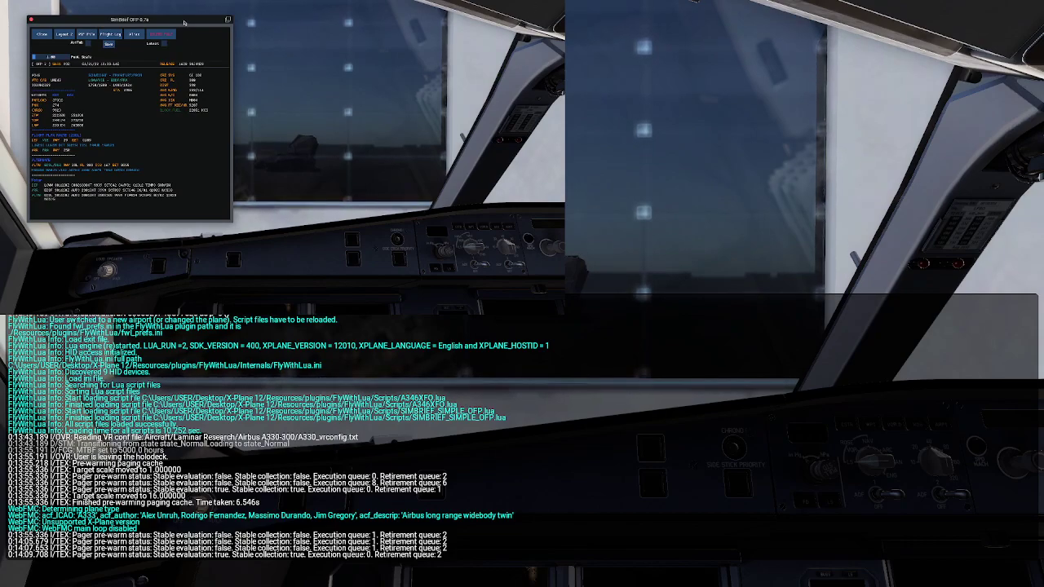
Move the A330 SimBrief OFP window to the right monitor and back, then switch to Flight Log
mouse_move(235, 31)
mouse_down()
mouse_move(687, 233)
mouse_move(644, 82)
mouse_up()
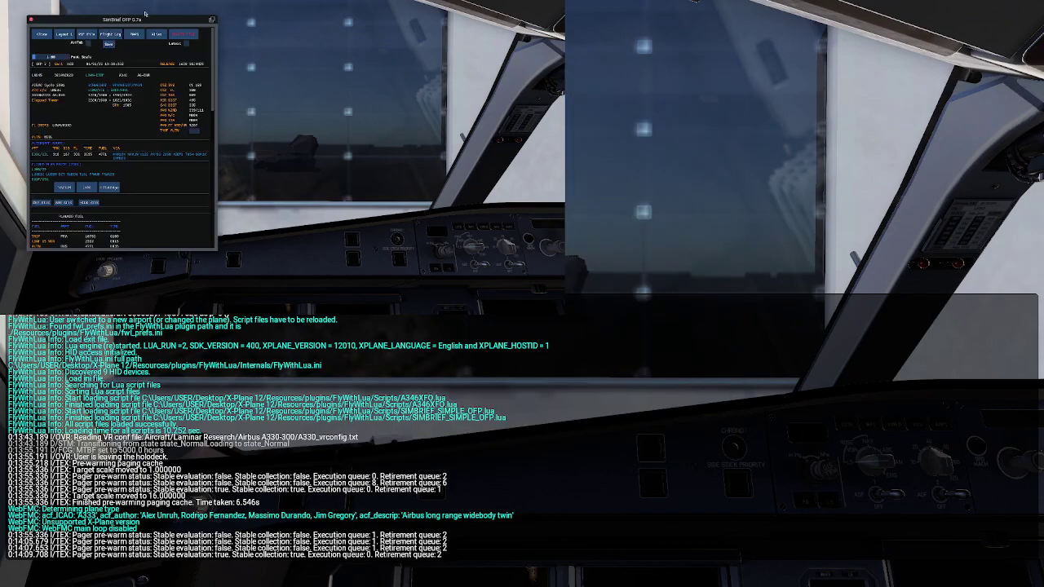
mouse_move(146, 13)
mouse_down()
mouse_move(626, 283)
mouse_move(647, 91)
mouse_up()
click(107, 37)
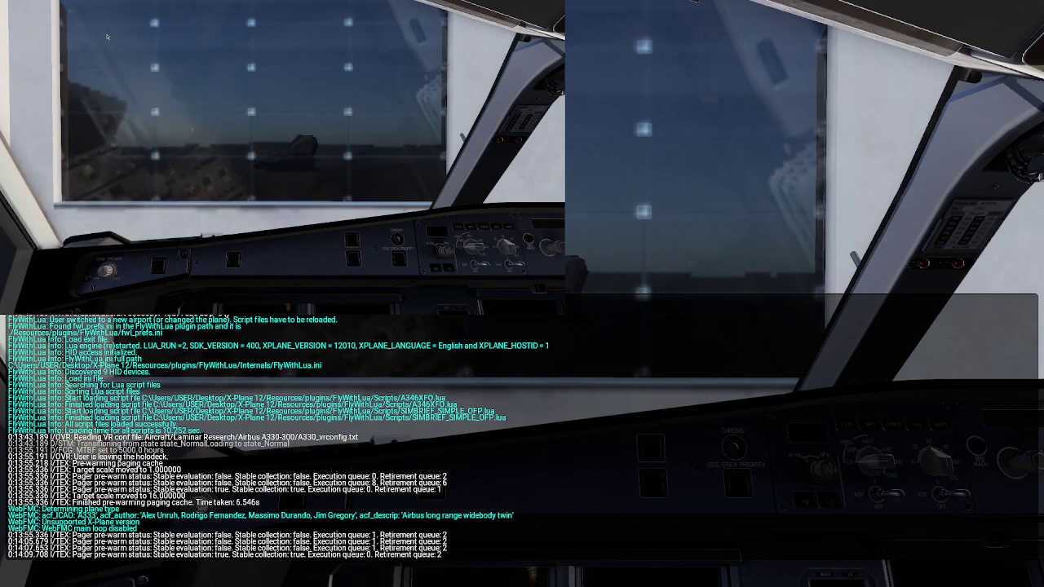
Move the flight log window to the right monitor and back, then return to the OFP summary
mouse_move(103, 22)
mouse_down()
mouse_move(330, 51)
mouse_move(461, 326)
mouse_move(569, 261)
mouse_move(563, 174)
mouse_up()
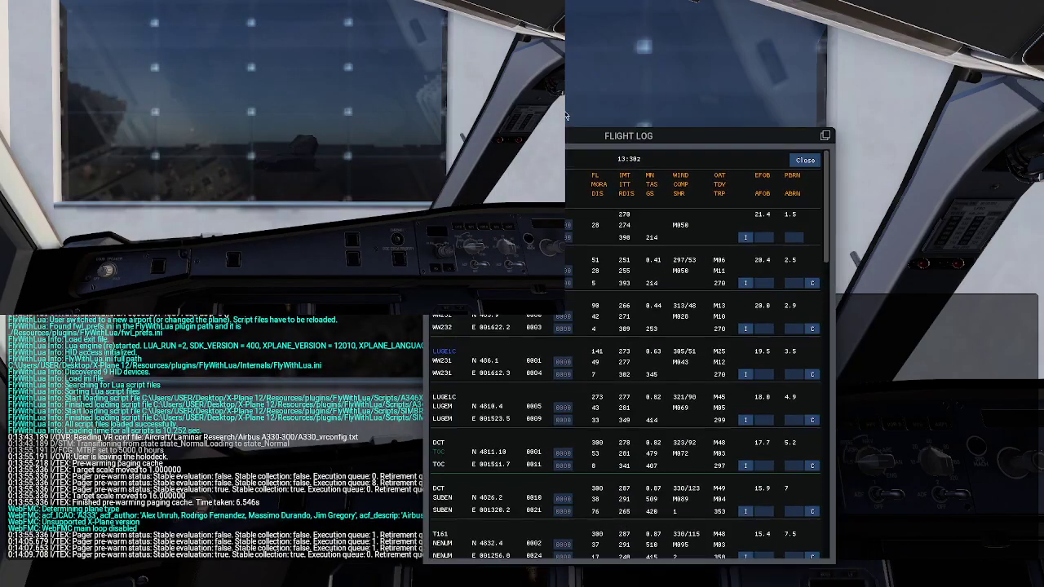
drag(566, 116, 274, 18)
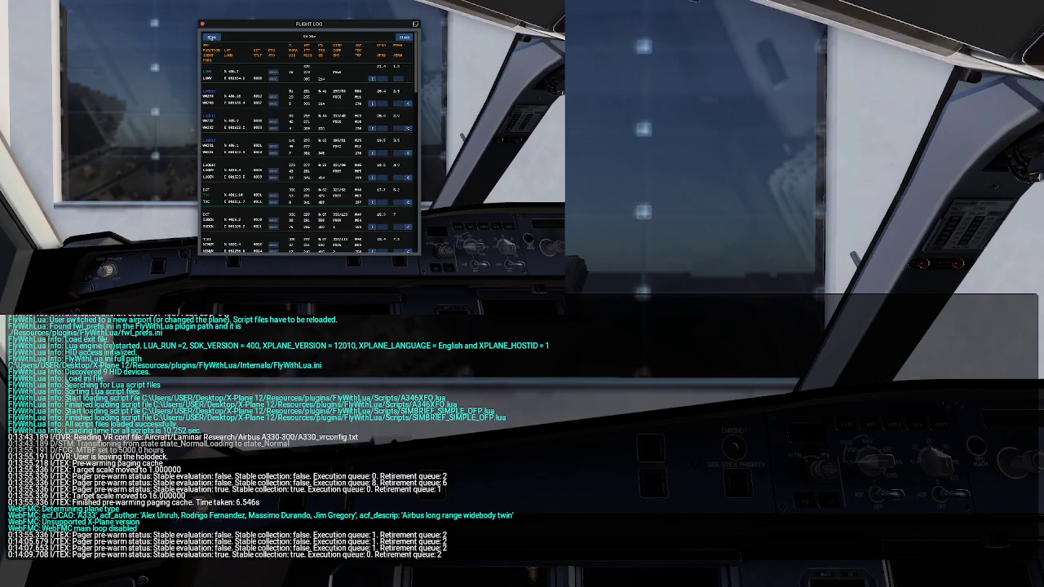
click(211, 37)
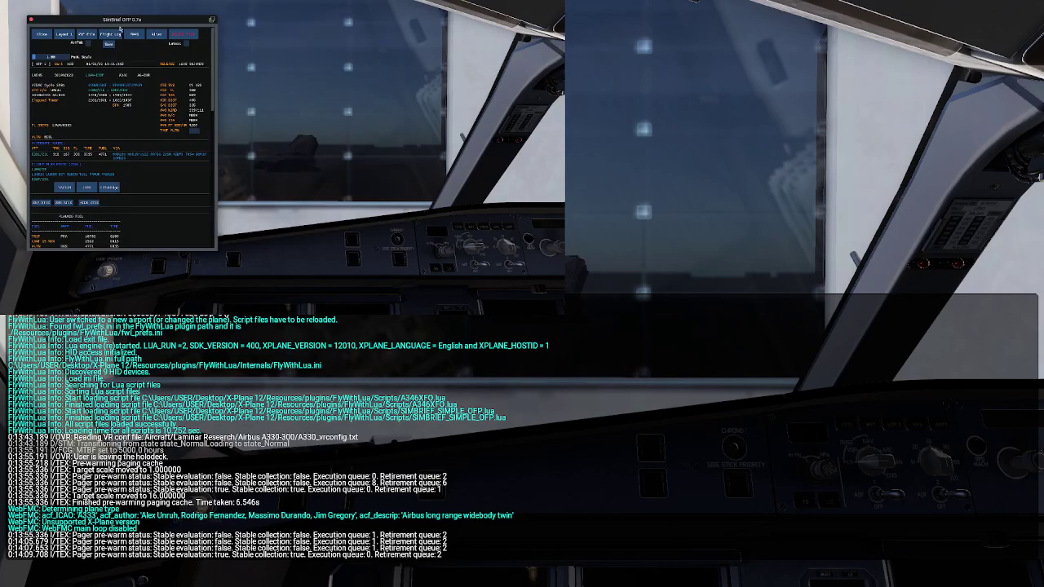
Enable Repeat Metar and the airport METAR in the weather section, then switch to the second layout
drag(119, 28, 257, 27)
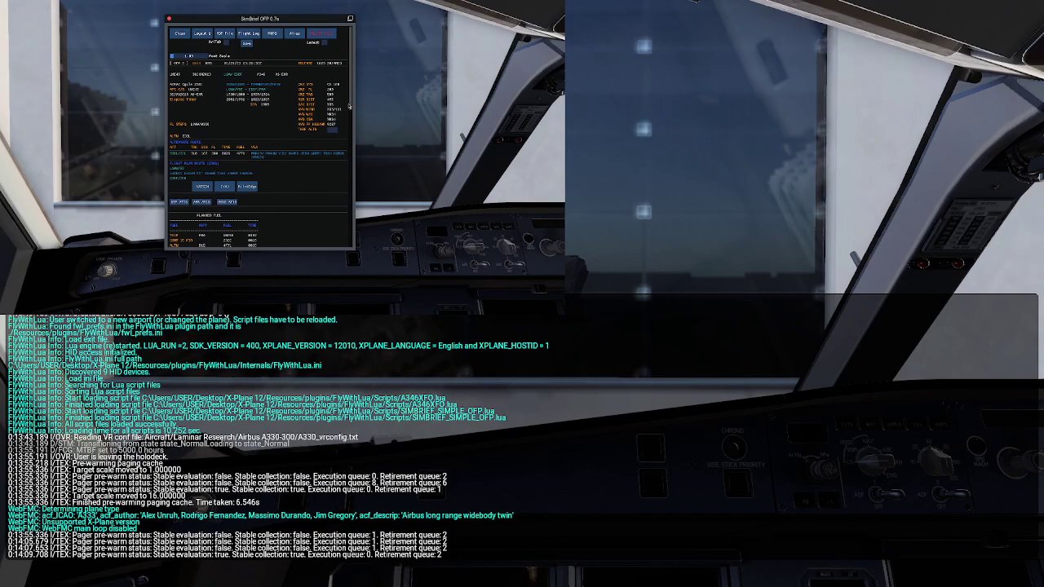
drag(352, 141, 353, 186)
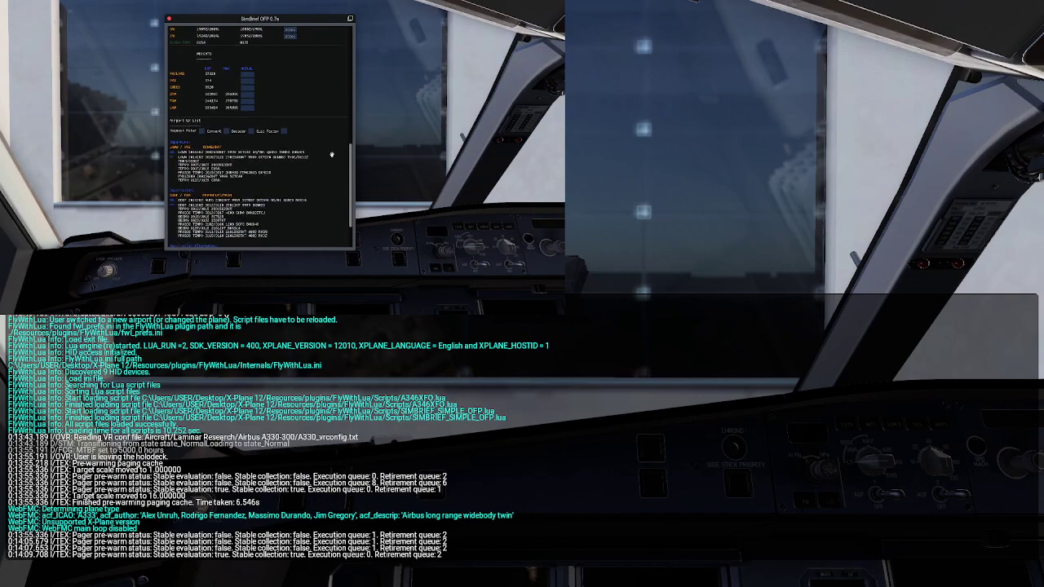
click(201, 131)
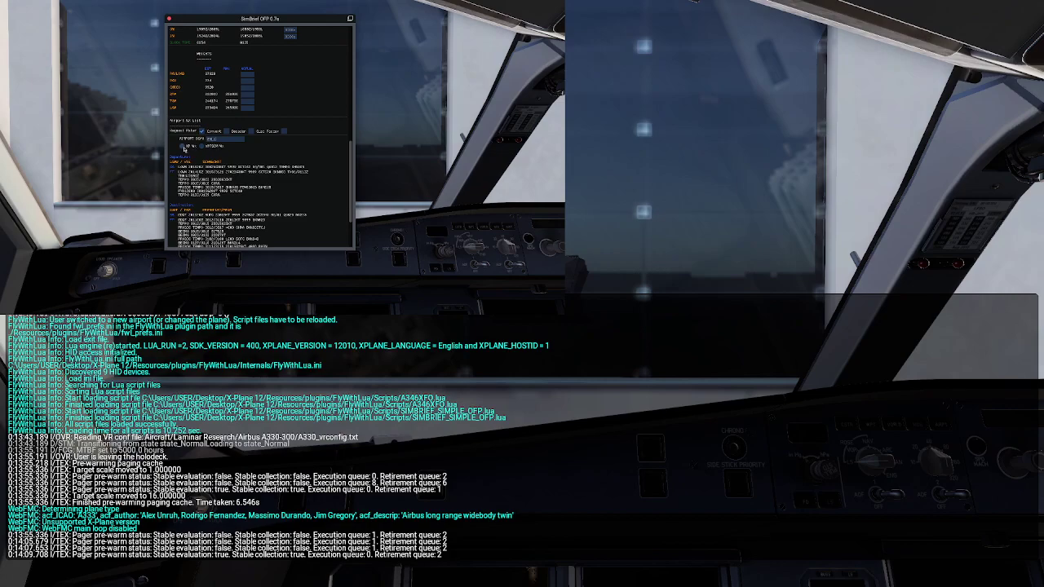
click(183, 146)
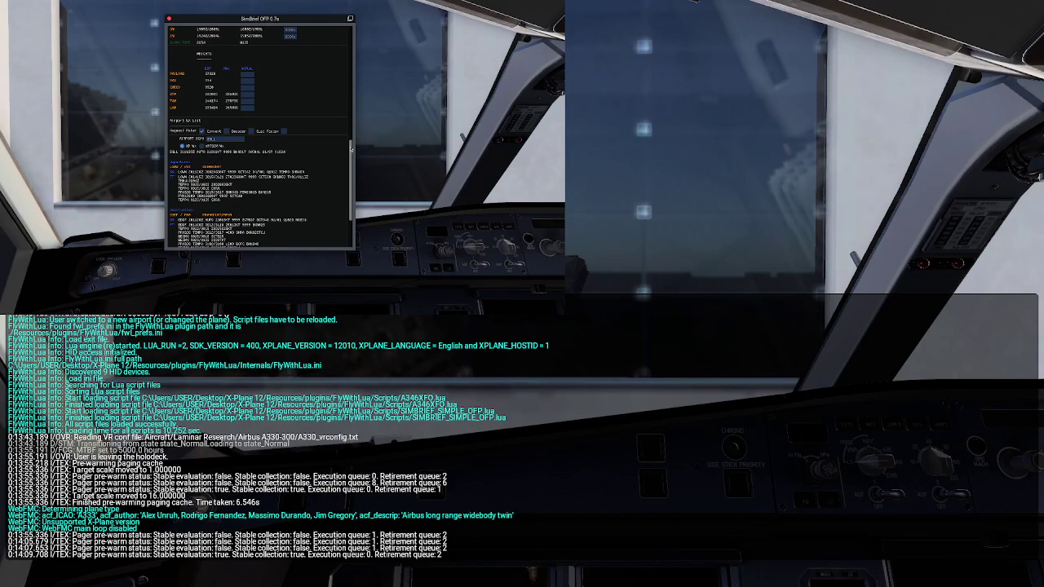
drag(348, 158, 351, 31)
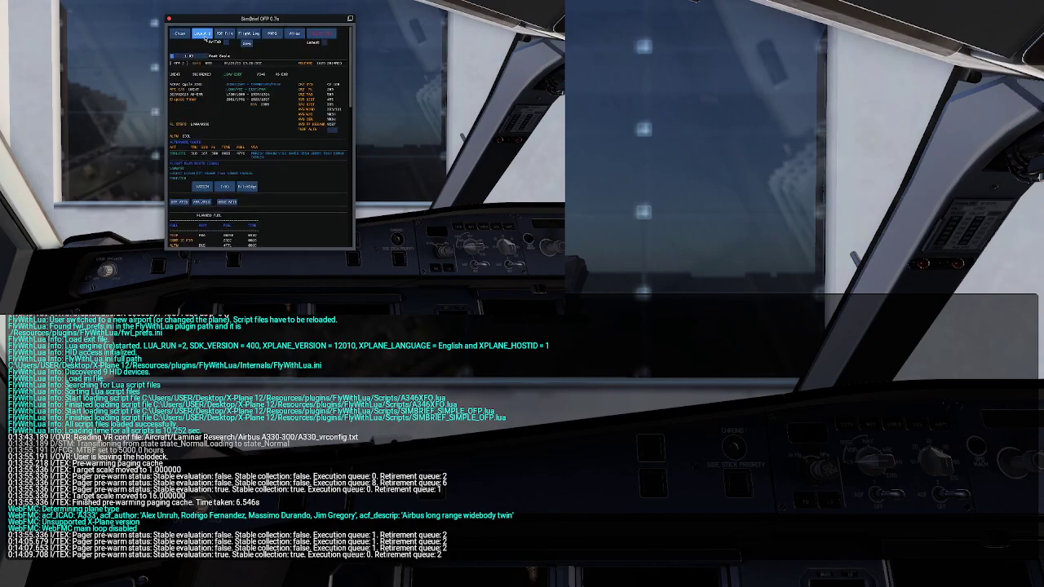
click(203, 34)
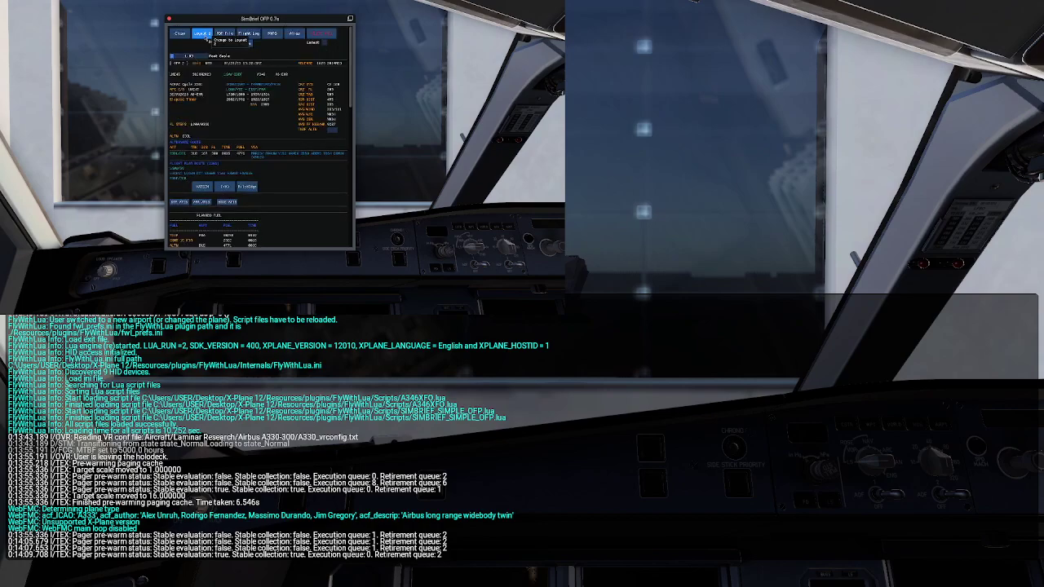